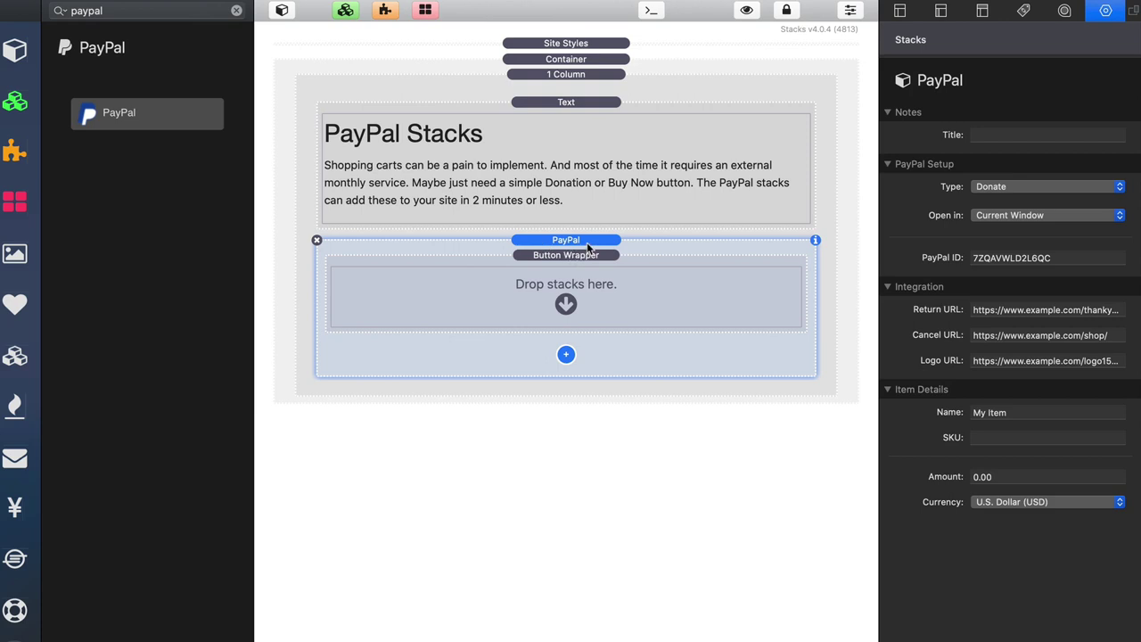
# Add a Button stack labelled Buy Now inside the PayPal stack's Button Wrapper.
pyautogui.click(577, 260)
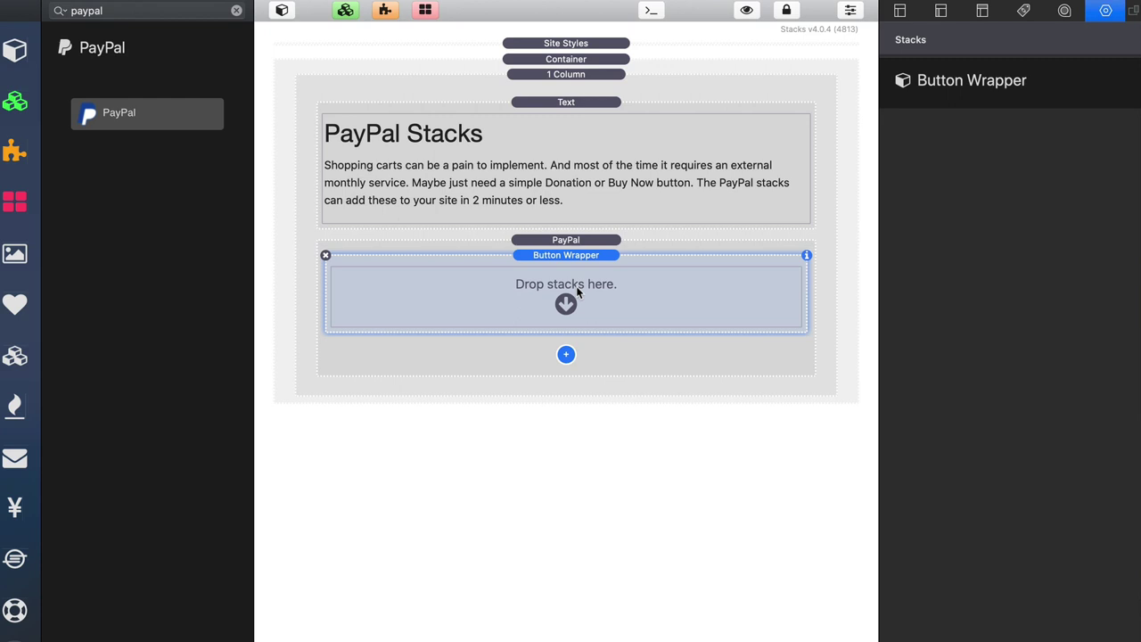
pyautogui.click(576, 285)
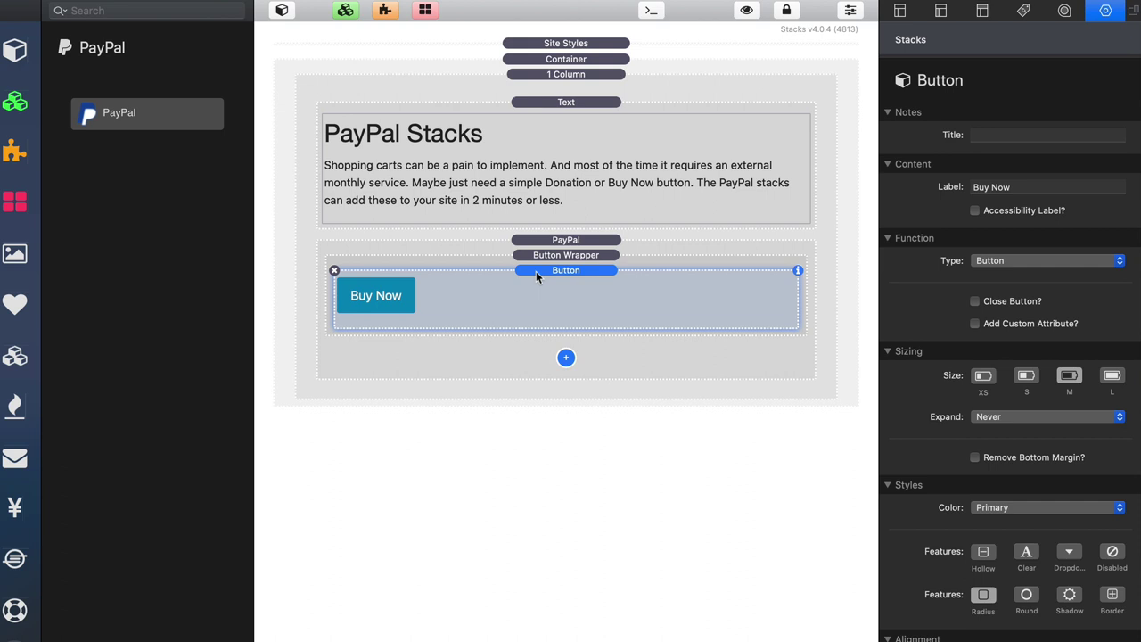
# Set the PayPal stack's type to Buy Now and make it open in New Window/Tab.
pyautogui.click(565, 241)
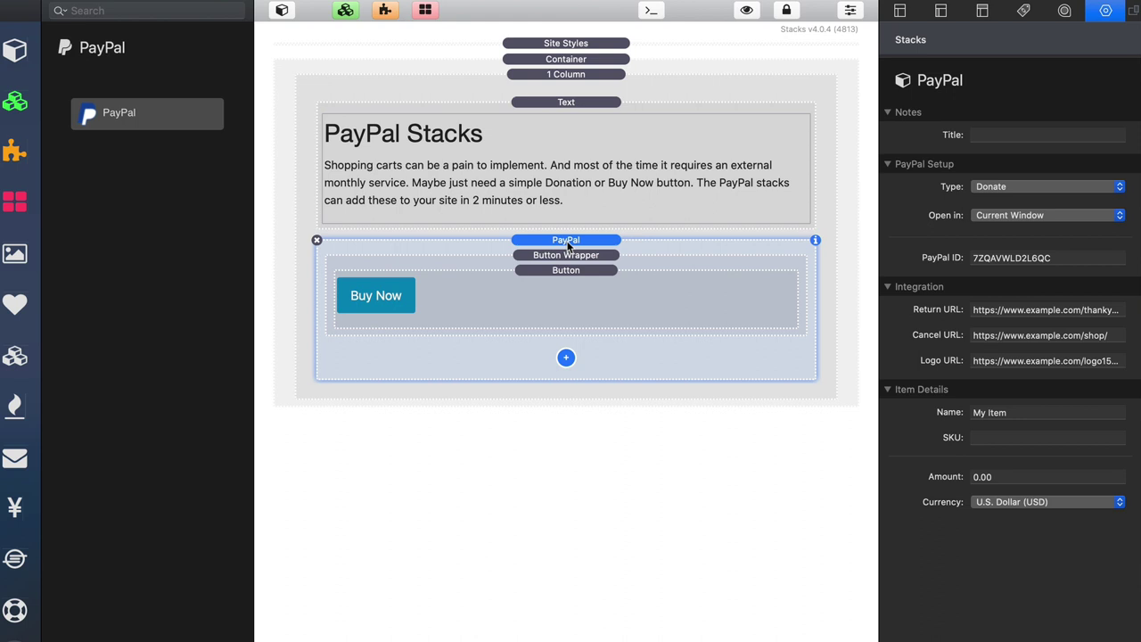
pyautogui.click(1032, 188)
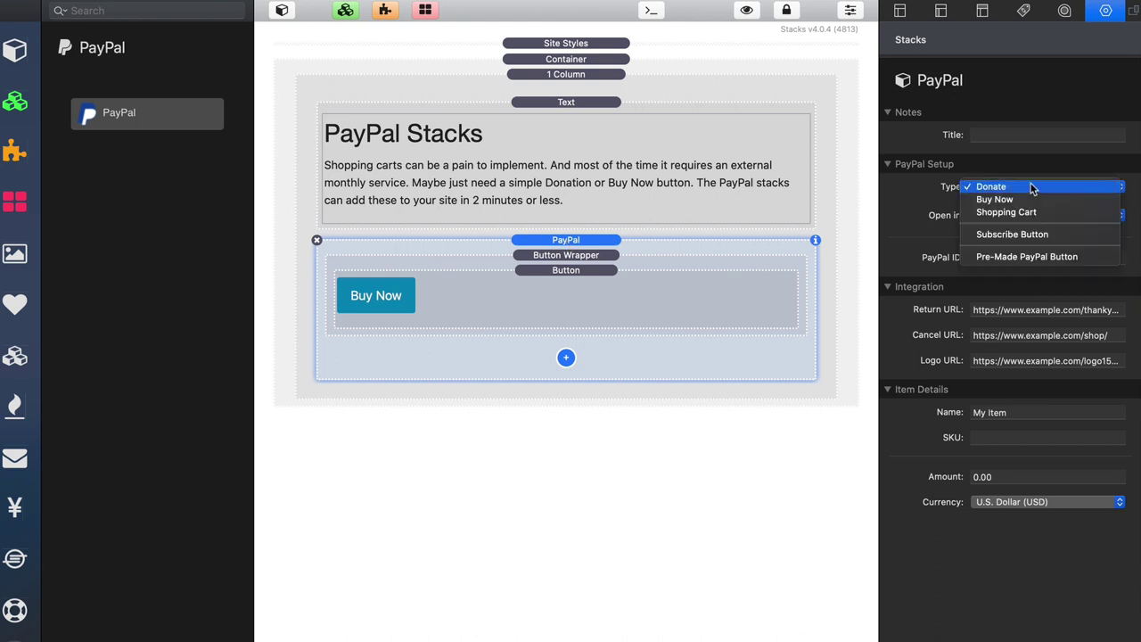
pyautogui.click(1086, 257)
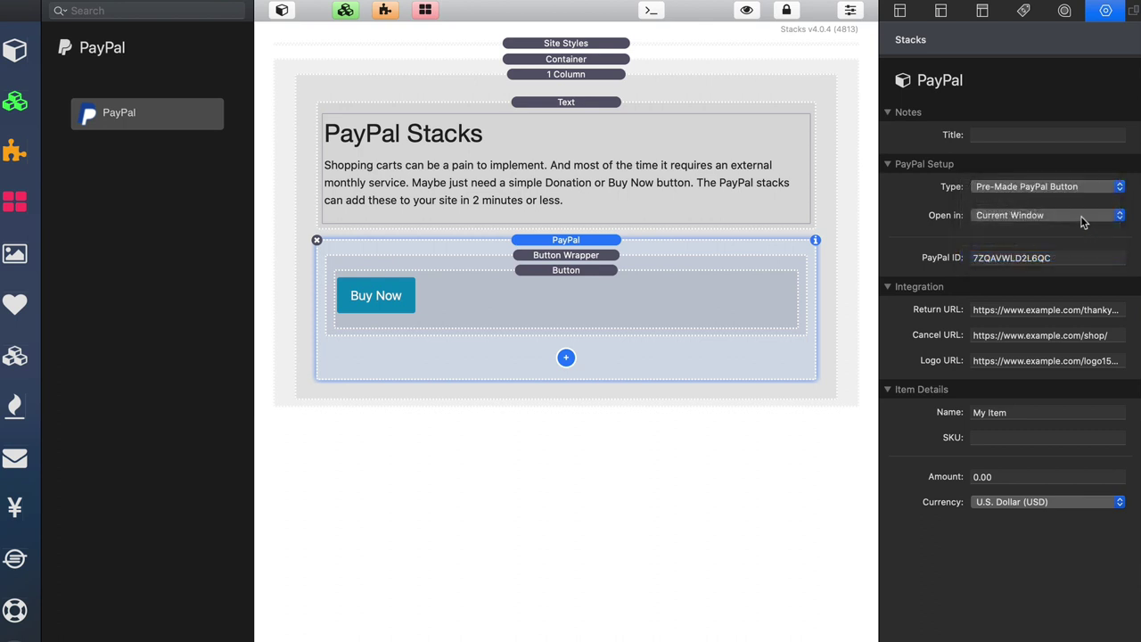
pyautogui.click(1043, 189)
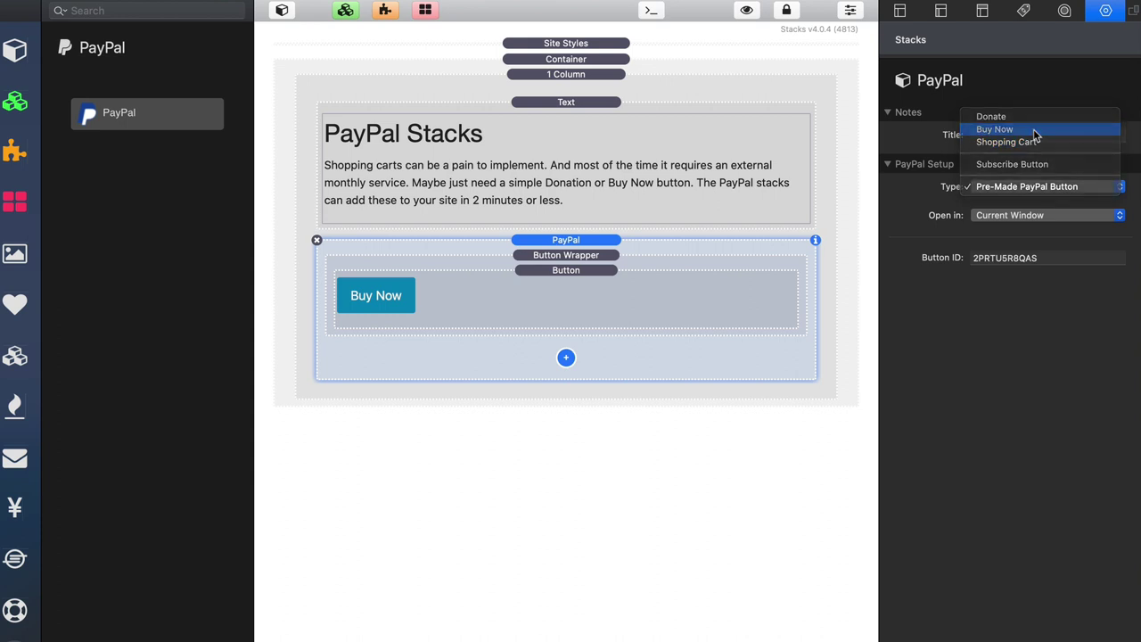
pyautogui.click(1034, 130)
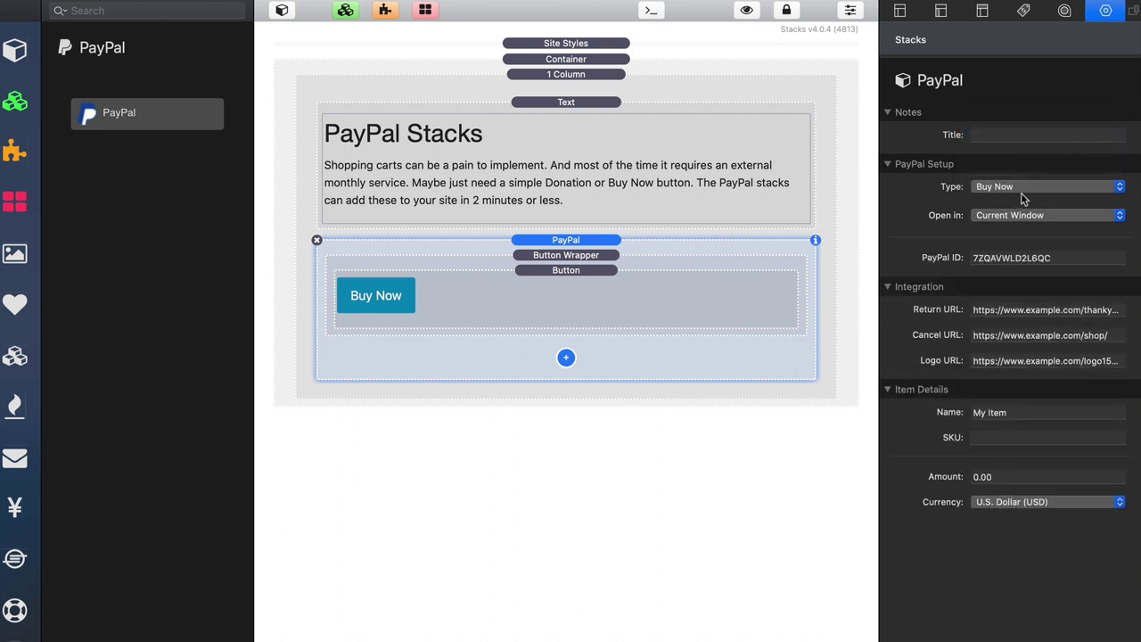
pyautogui.click(1034, 217)
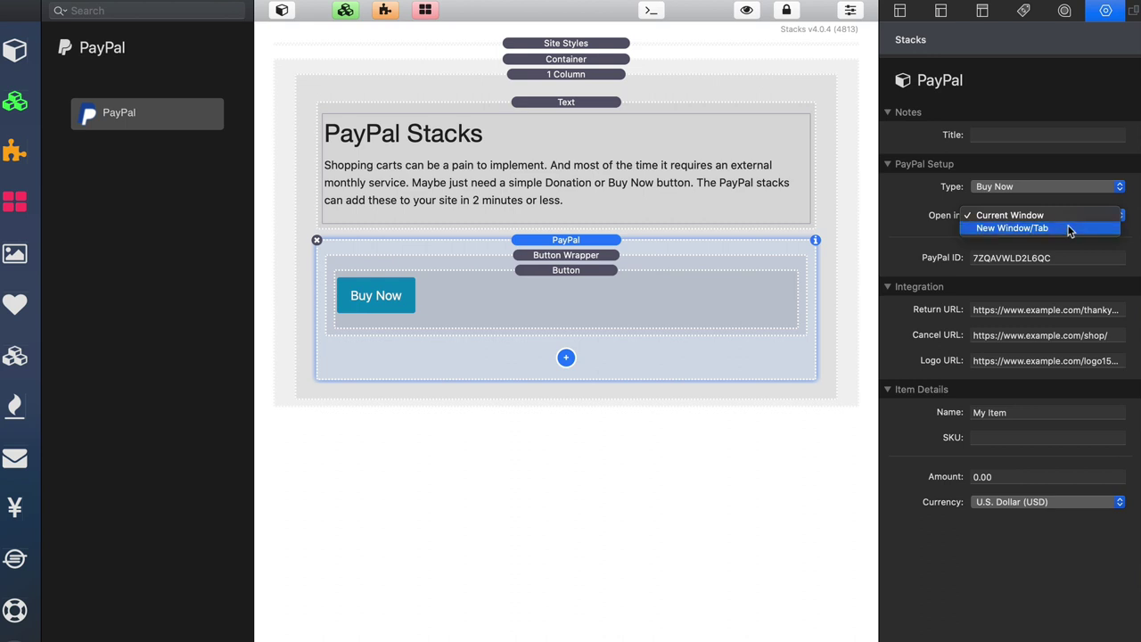
pyautogui.click(1071, 230)
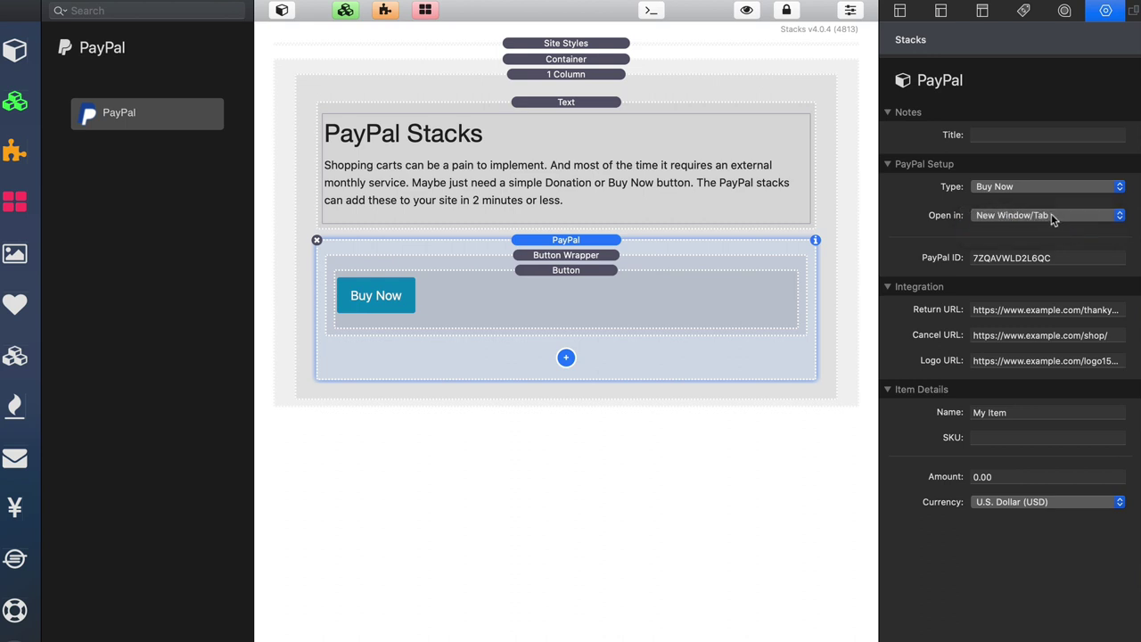
# Review the PayPal ID, the return, cancel and logo URLs, and the item's name and SKU fields.
pyautogui.click(1067, 257)
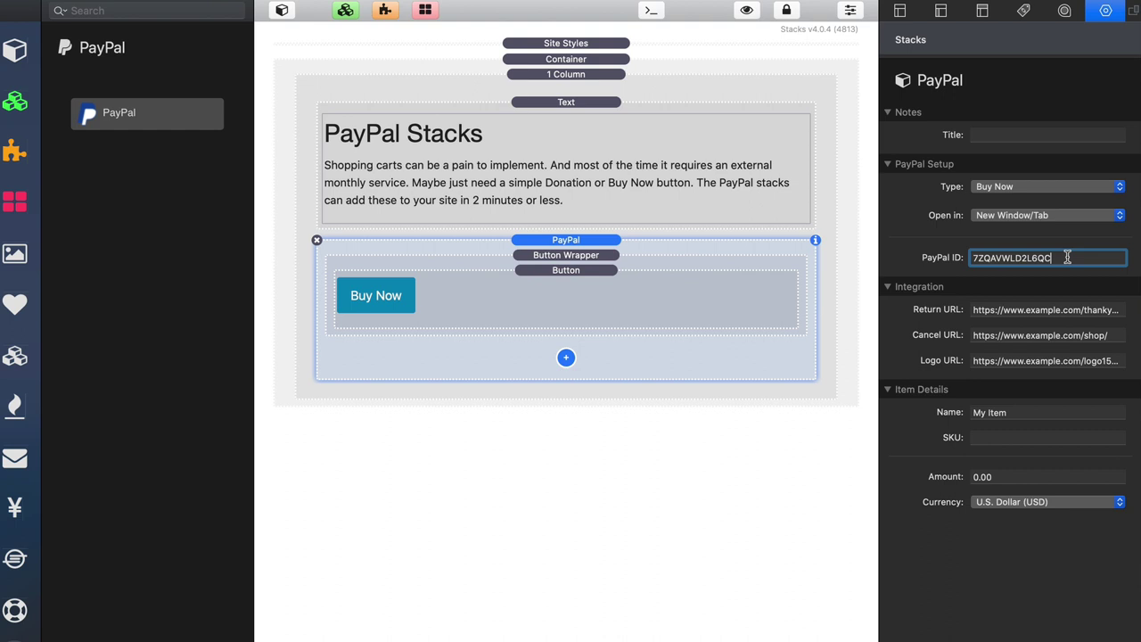
pyautogui.click(1044, 310)
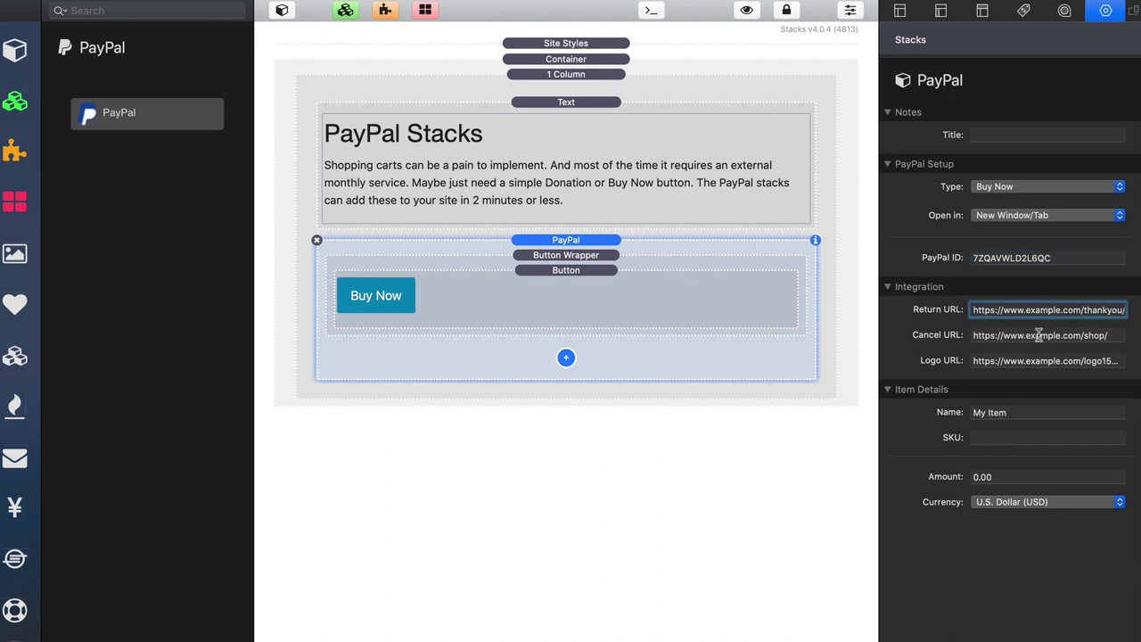
pyautogui.tripleClick(1035, 309)
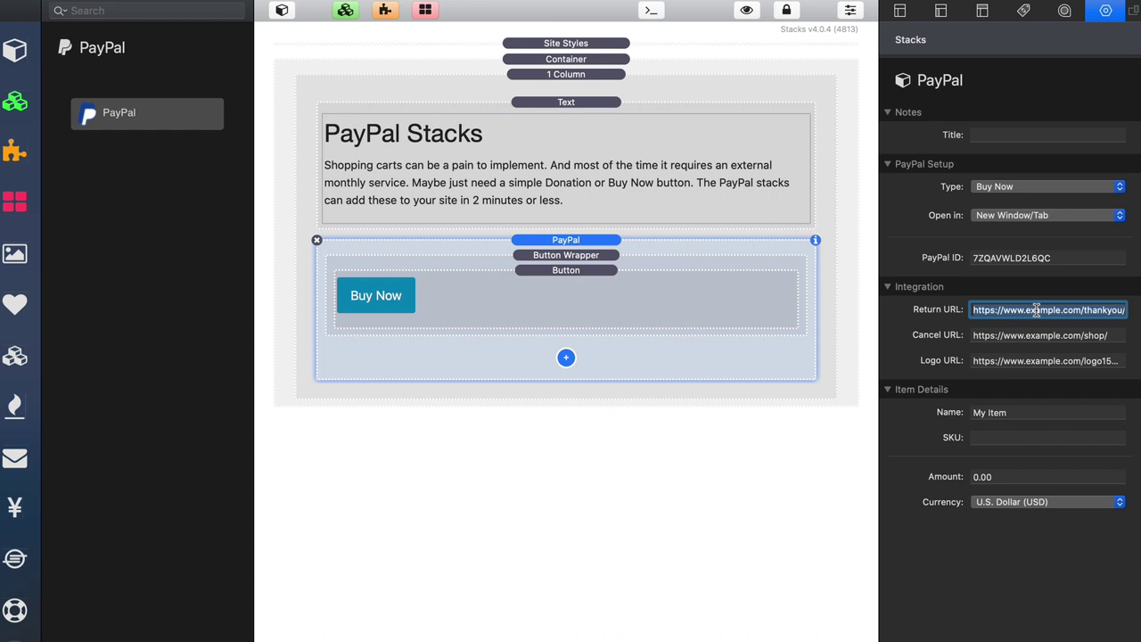
pyautogui.click(1025, 337)
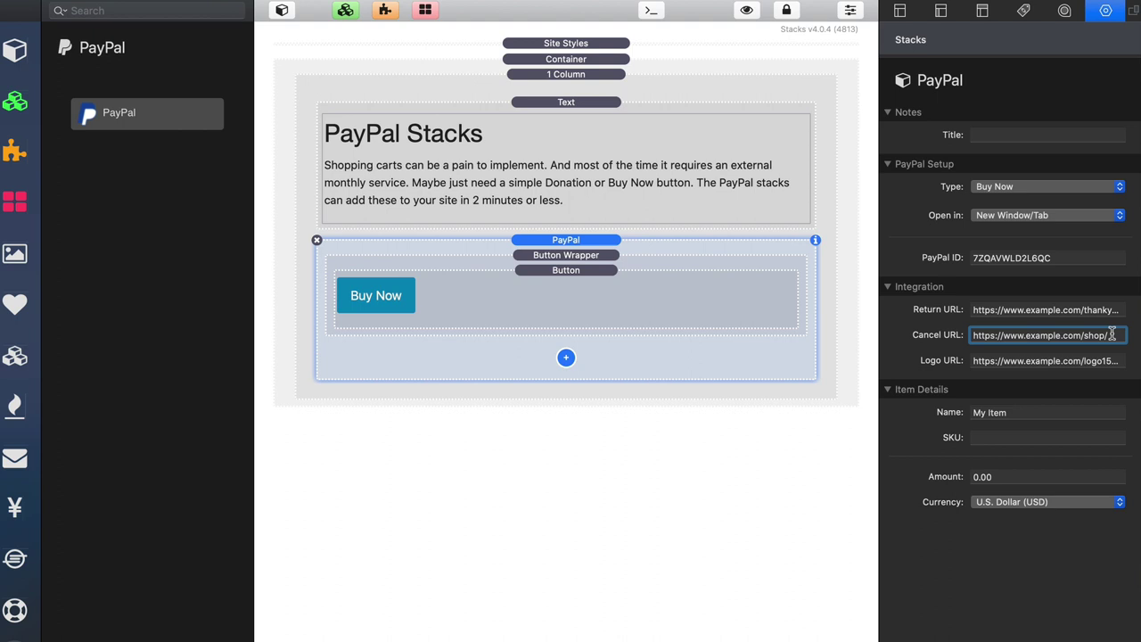
pyautogui.click(1064, 360)
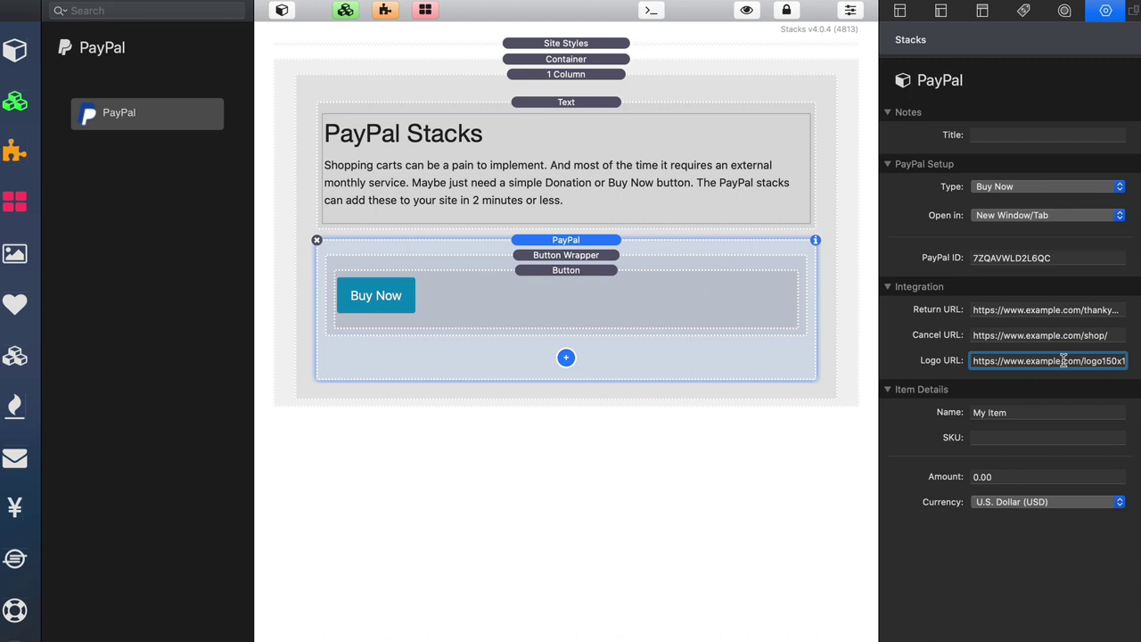
pyautogui.click(1044, 411)
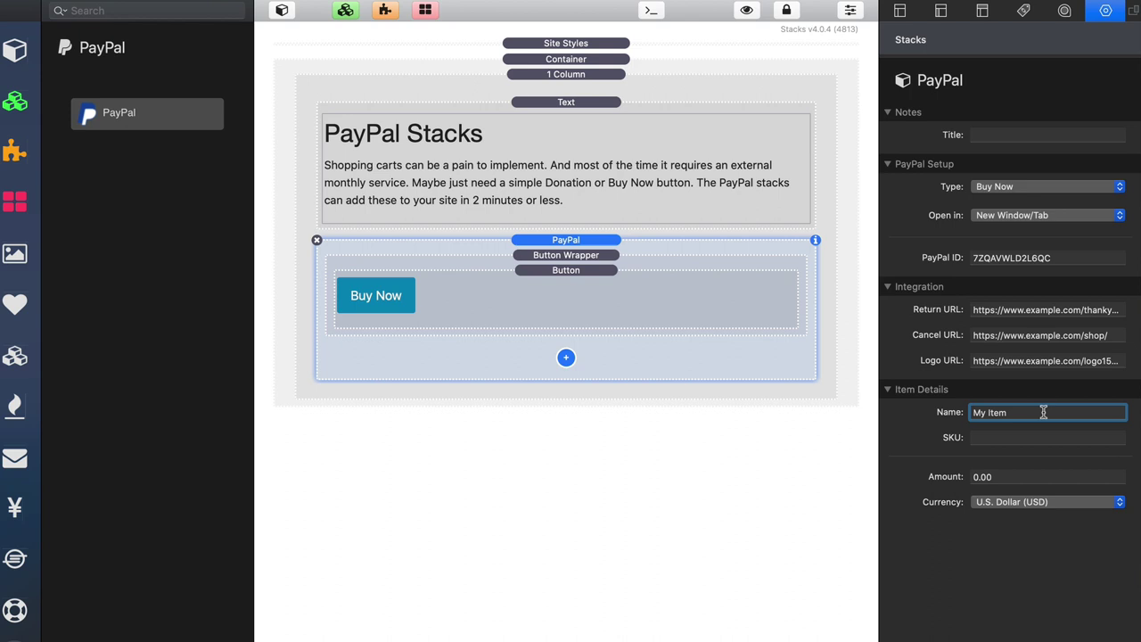
pyautogui.moveTo(1044, 411); pyautogui.dragTo(892, 412)
pyautogui.click(1002, 437)
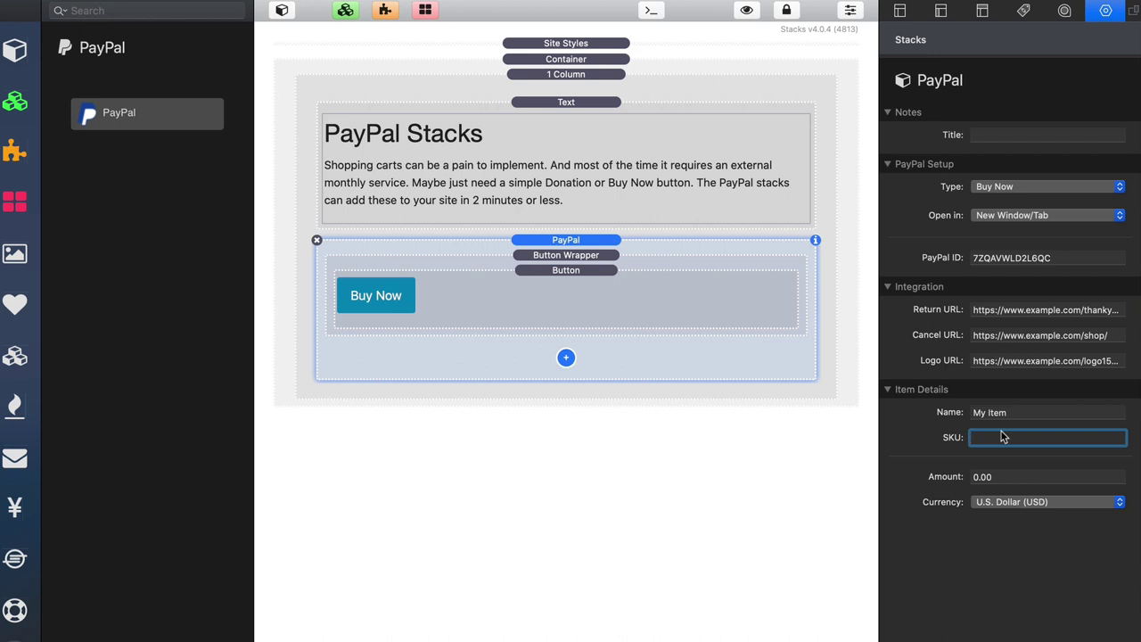
# Set the item's amount to 25.
pyautogui.click(1009, 477)
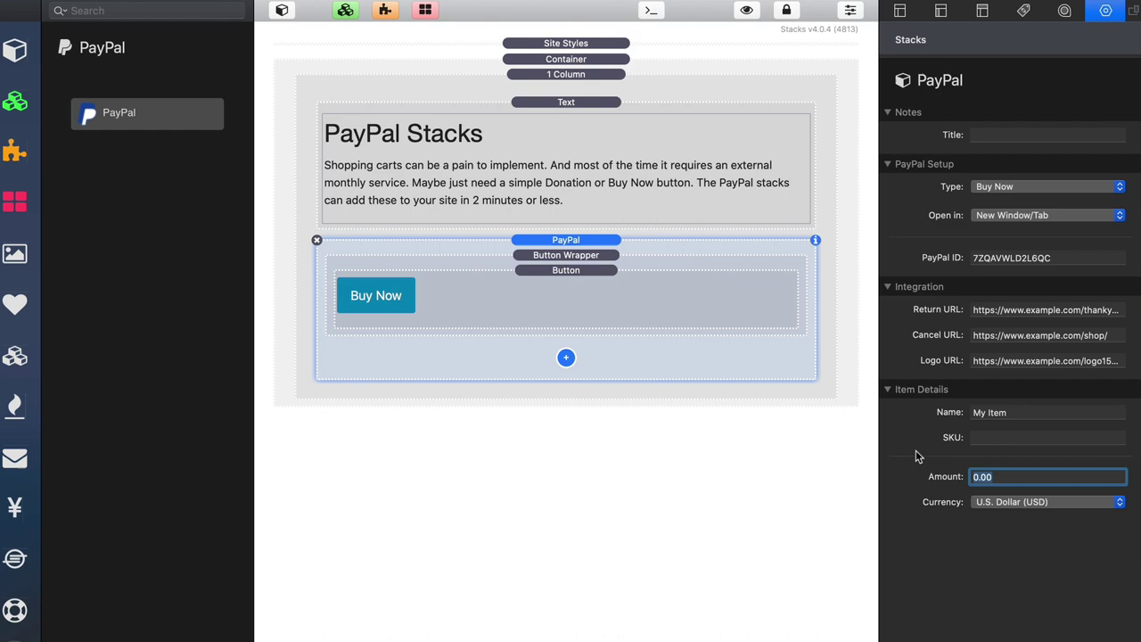
pyautogui.write('25')
pyautogui.press('Return')
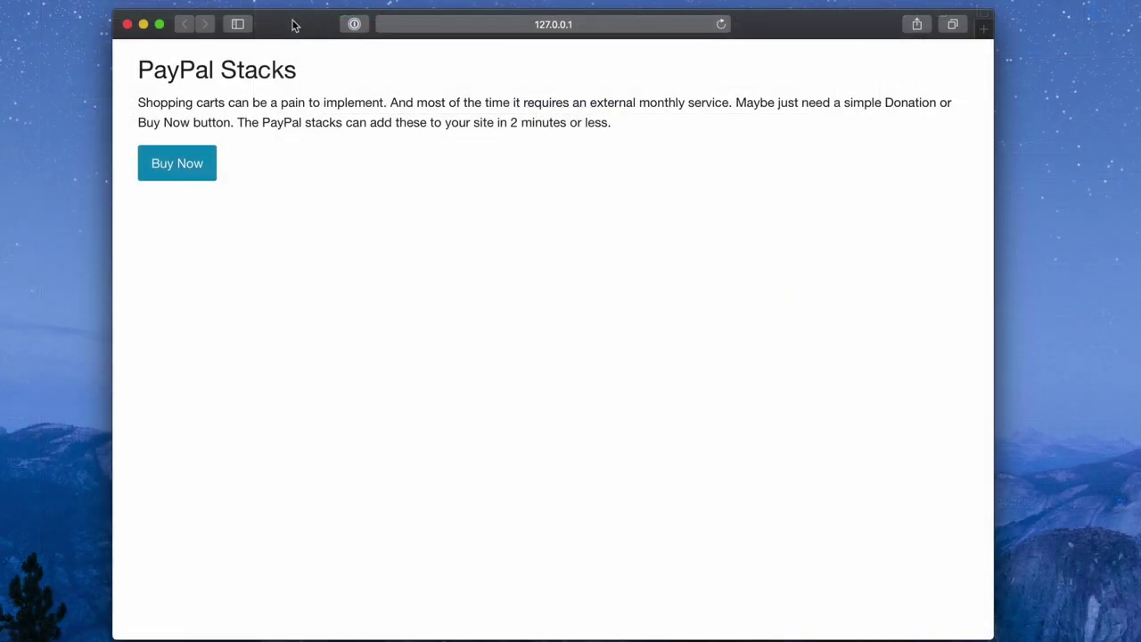
# Test the Buy Now button in the browser preview and check the price on the PayPal payment page.
pyautogui.click(195, 176)
pyautogui.click(193, 173)
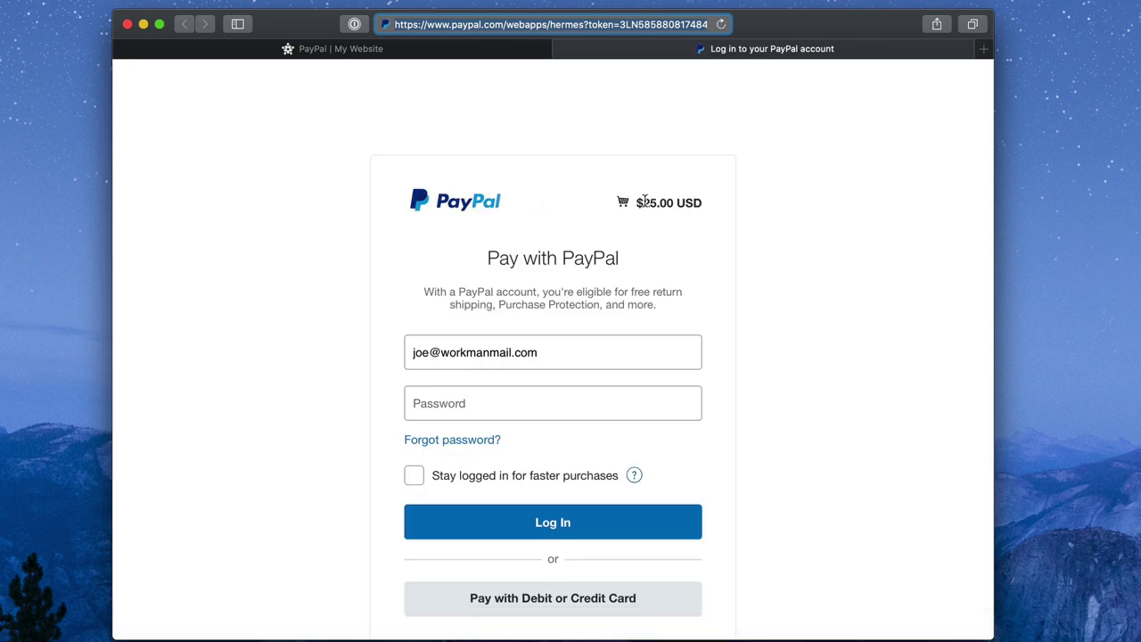
pyautogui.moveTo(638, 202); pyautogui.dragTo(711, 201)
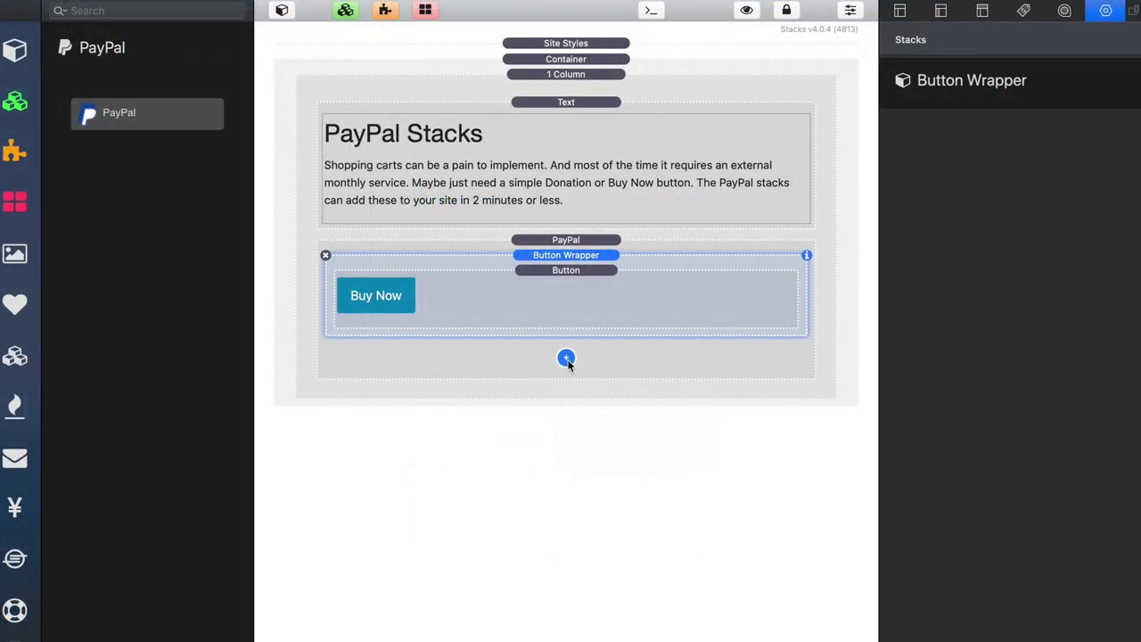
# Add PayPal Shipping and PayPal Subscriptions child stacks to the PayPal stack.
pyautogui.click(567, 359)
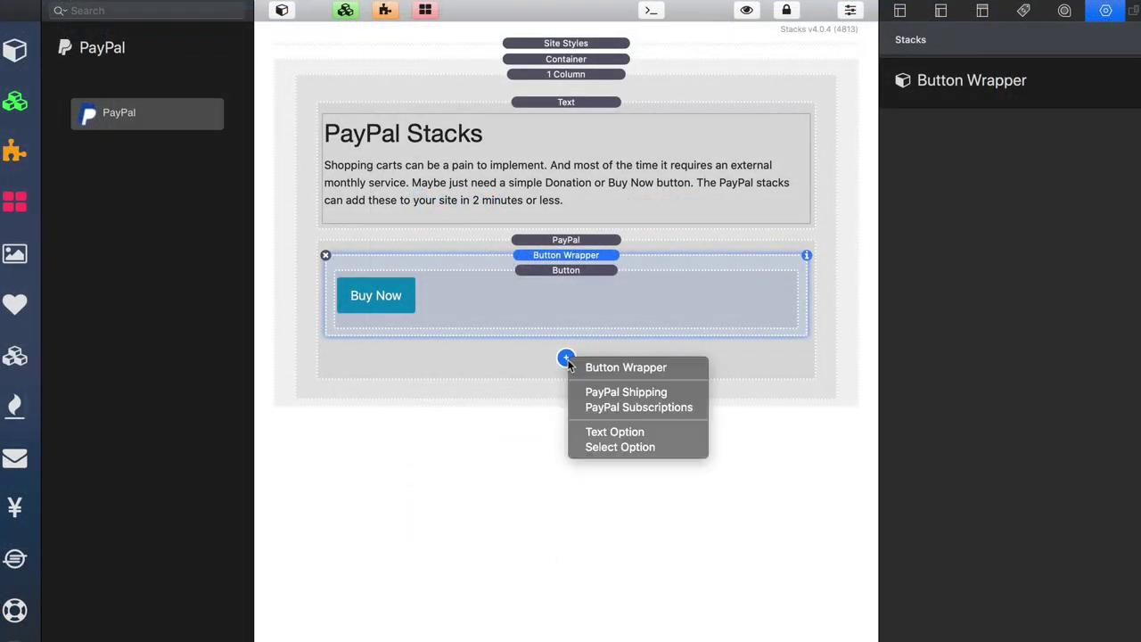
pyautogui.click(673, 399)
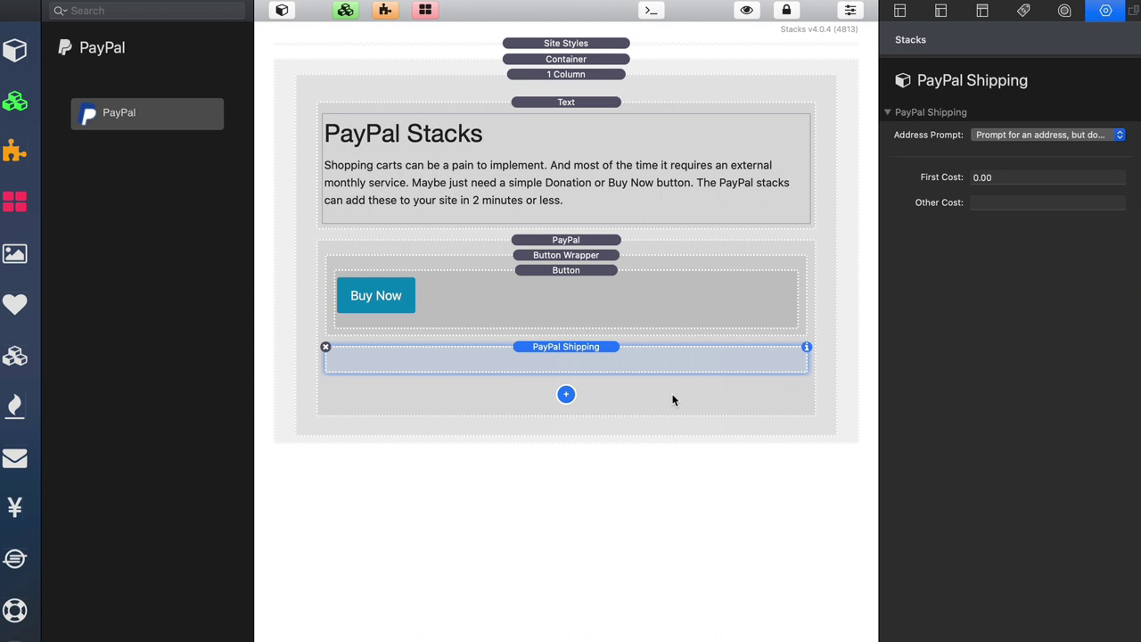
pyautogui.click(1011, 177)
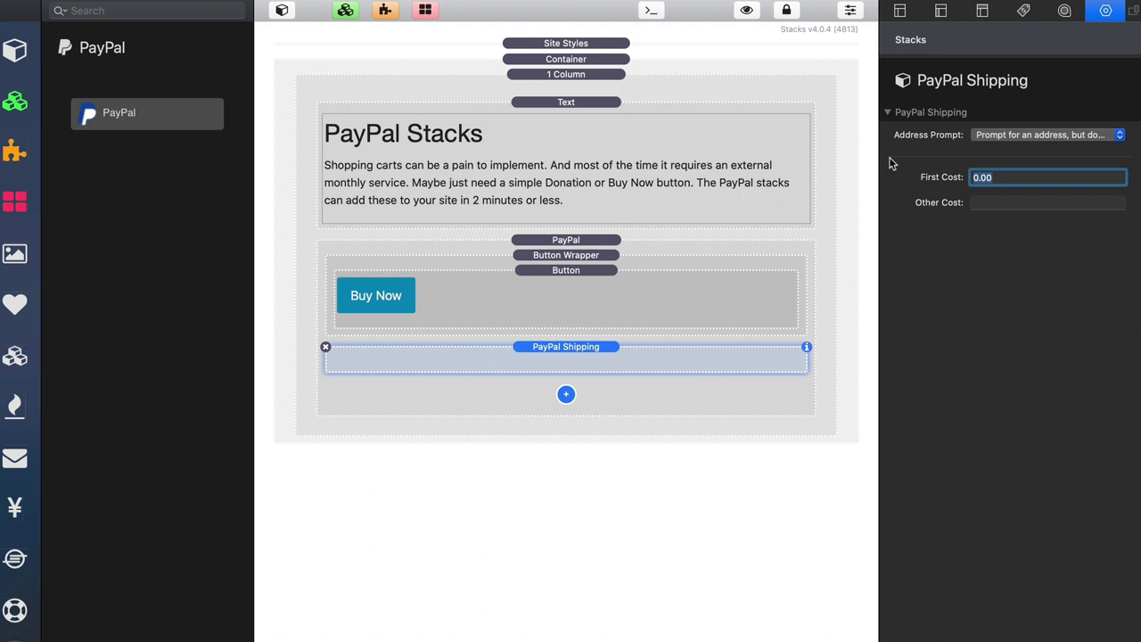
pyautogui.click(996, 202)
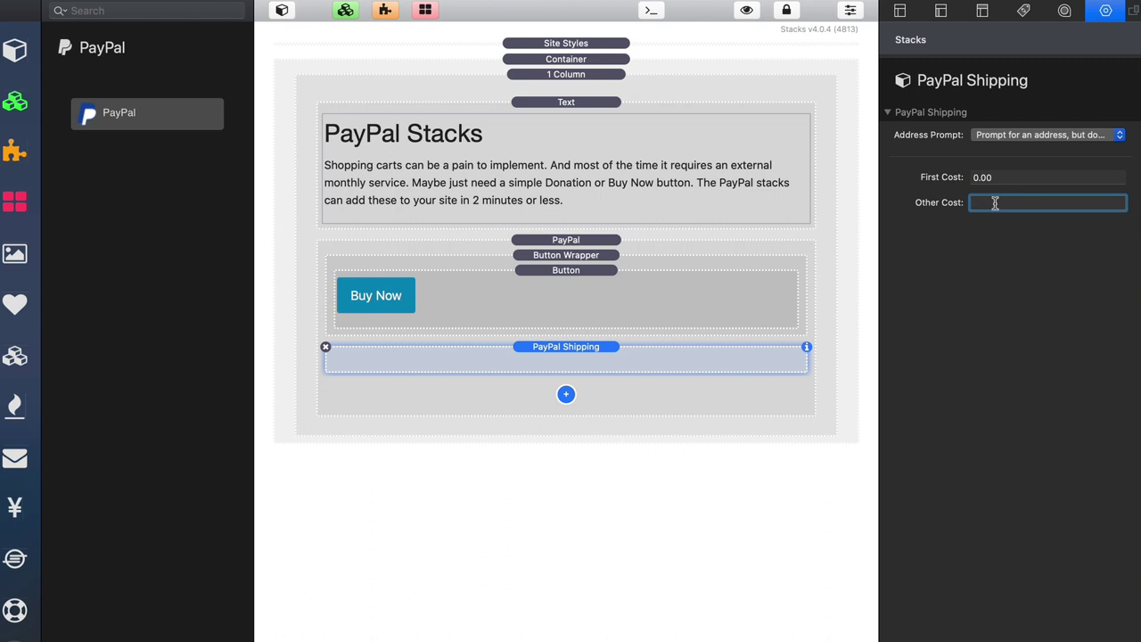
pyautogui.click(567, 395)
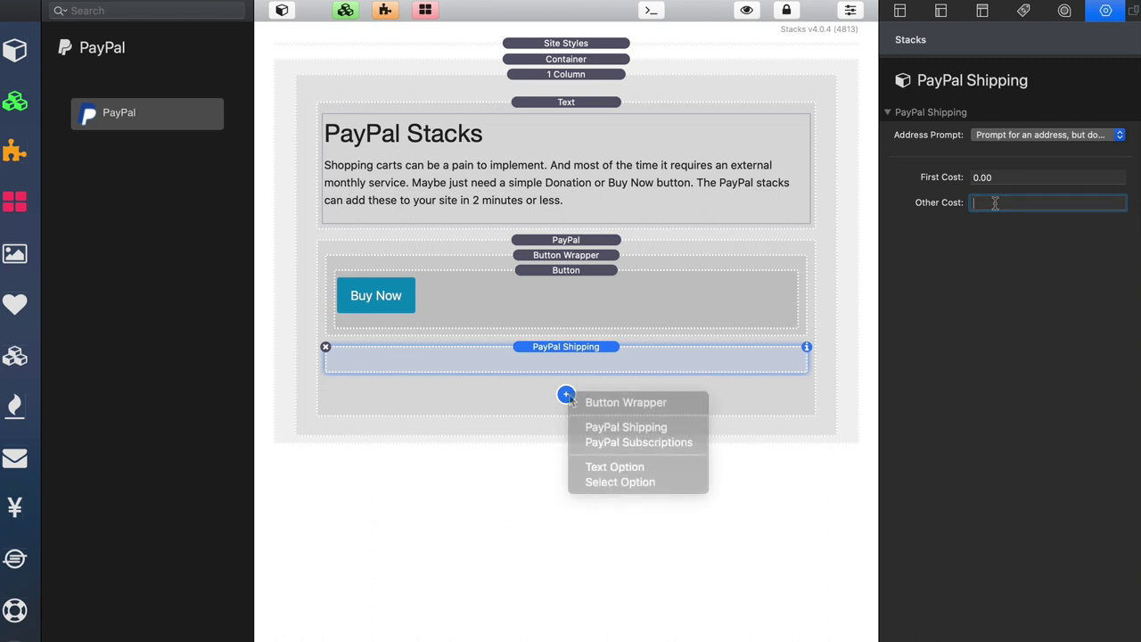
pyautogui.click(621, 436)
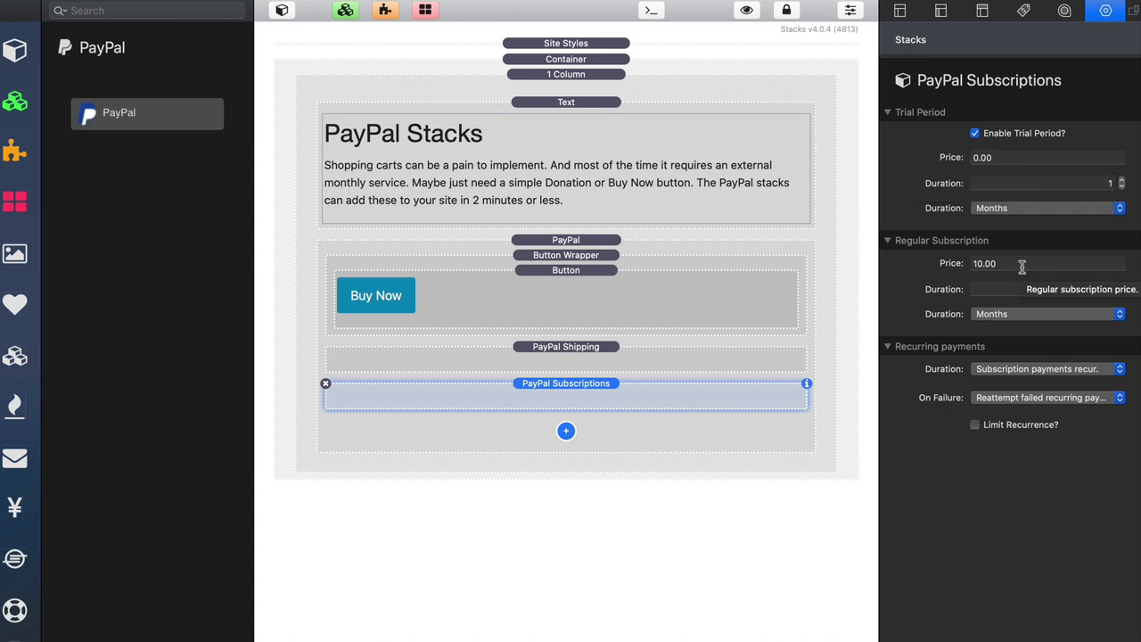
# Add a Text Option and a Select Option to the PayPal stack.
pyautogui.click(565, 431)
pyautogui.click(635, 496)
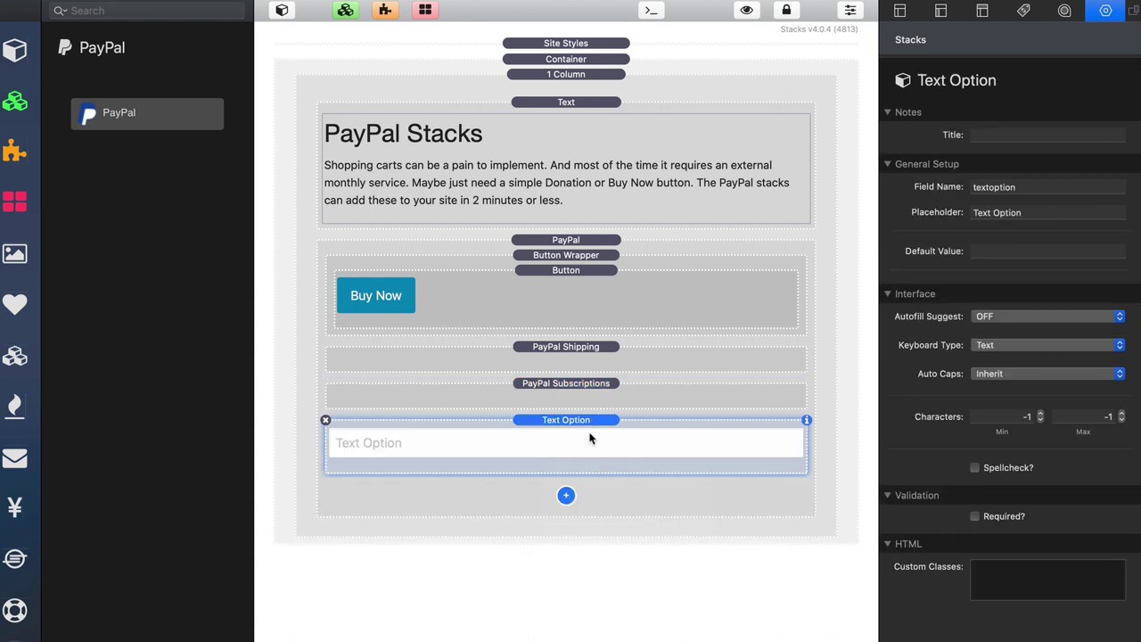
pyautogui.click(565, 496)
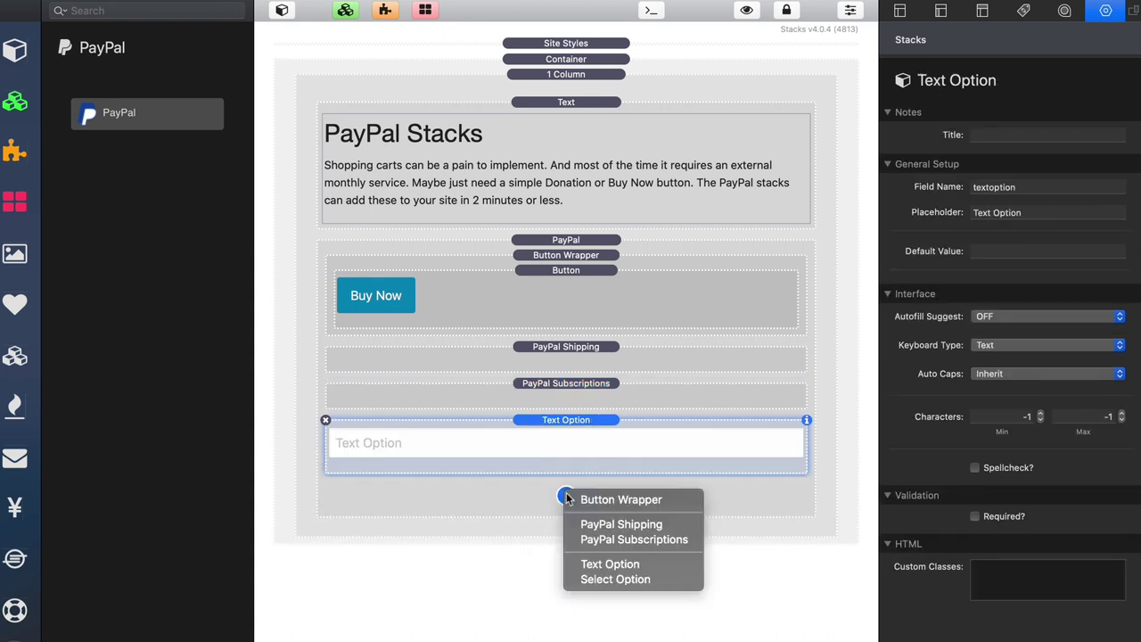
pyautogui.click(615, 579)
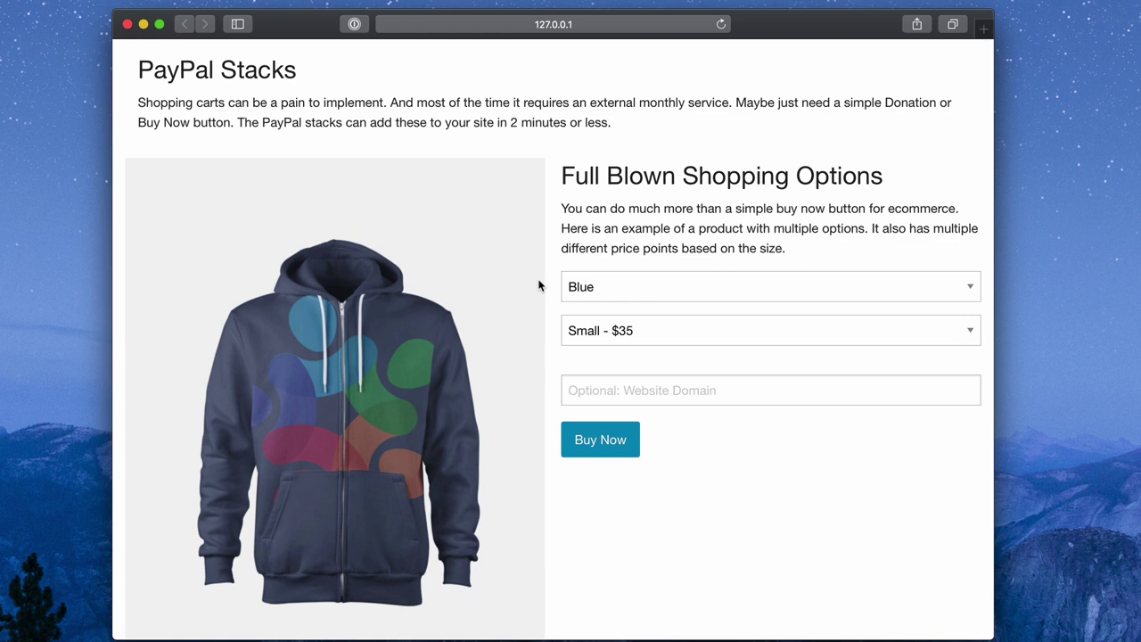
# Try the hoodie product's options in the browser preview: choose White, view the size choices, and enter the website domain field.
pyautogui.click(621, 296)
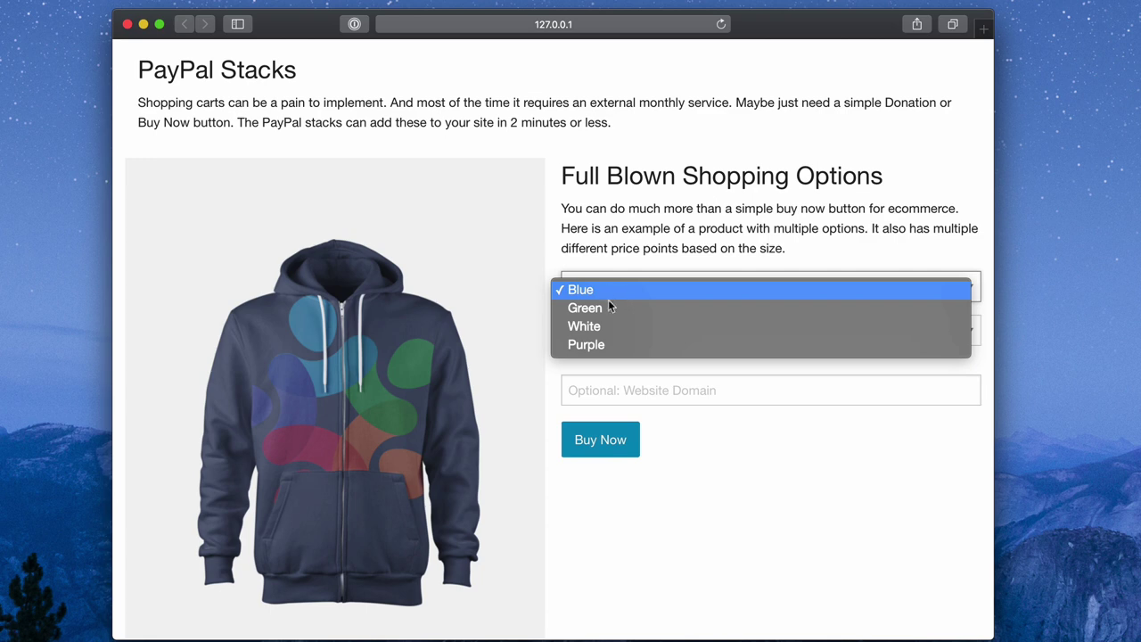
pyautogui.click(608, 326)
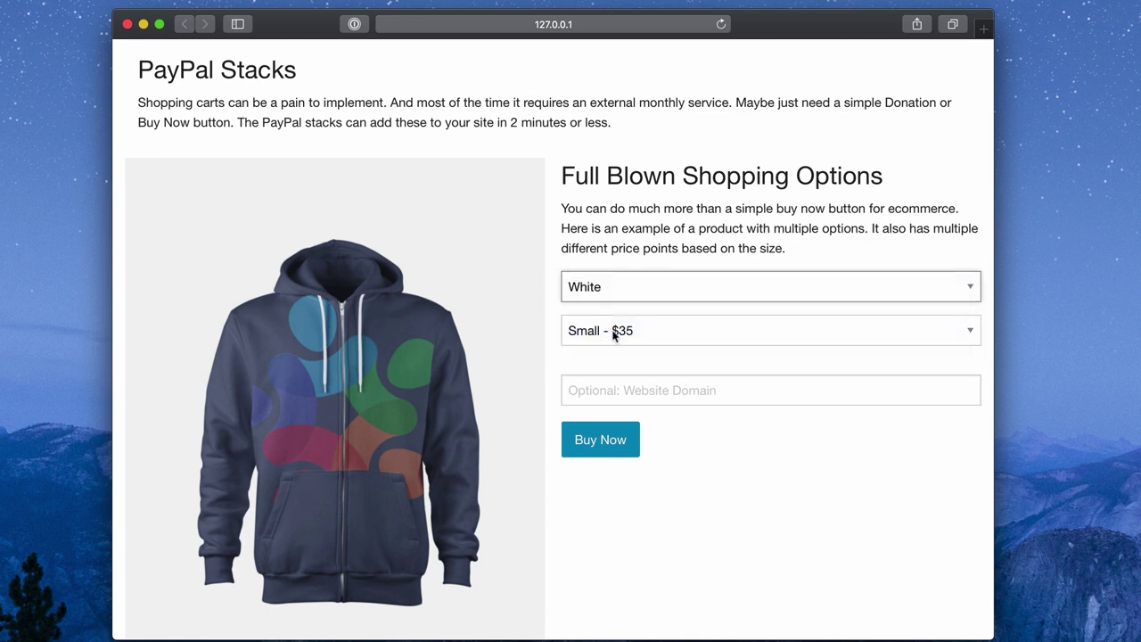
pyautogui.click(614, 334)
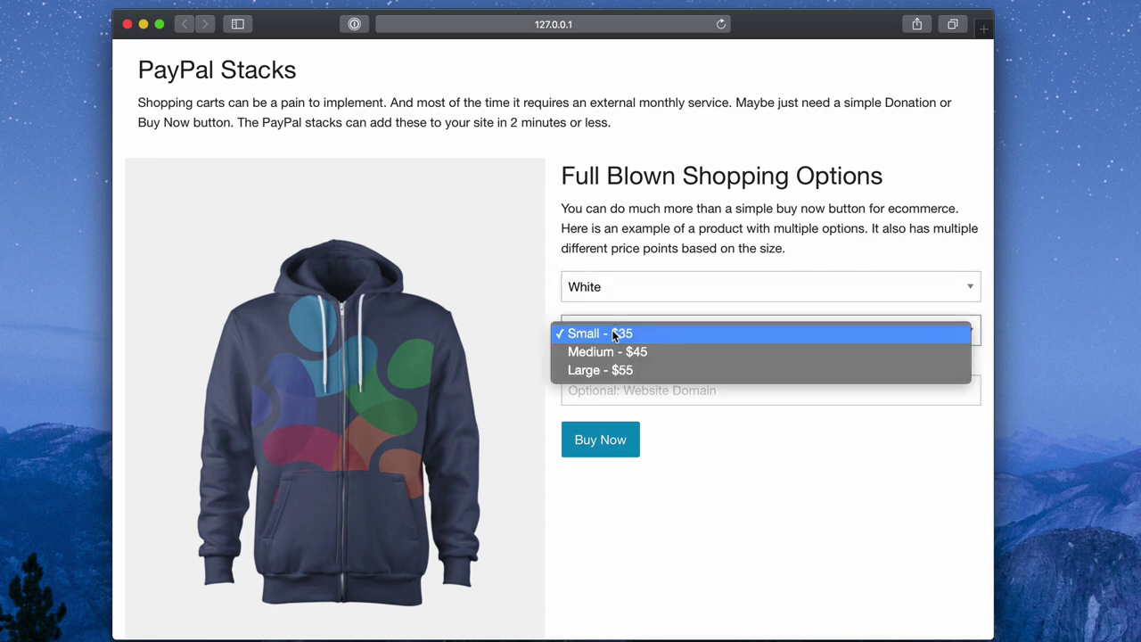
pyautogui.click(631, 393)
pyautogui.click(624, 393)
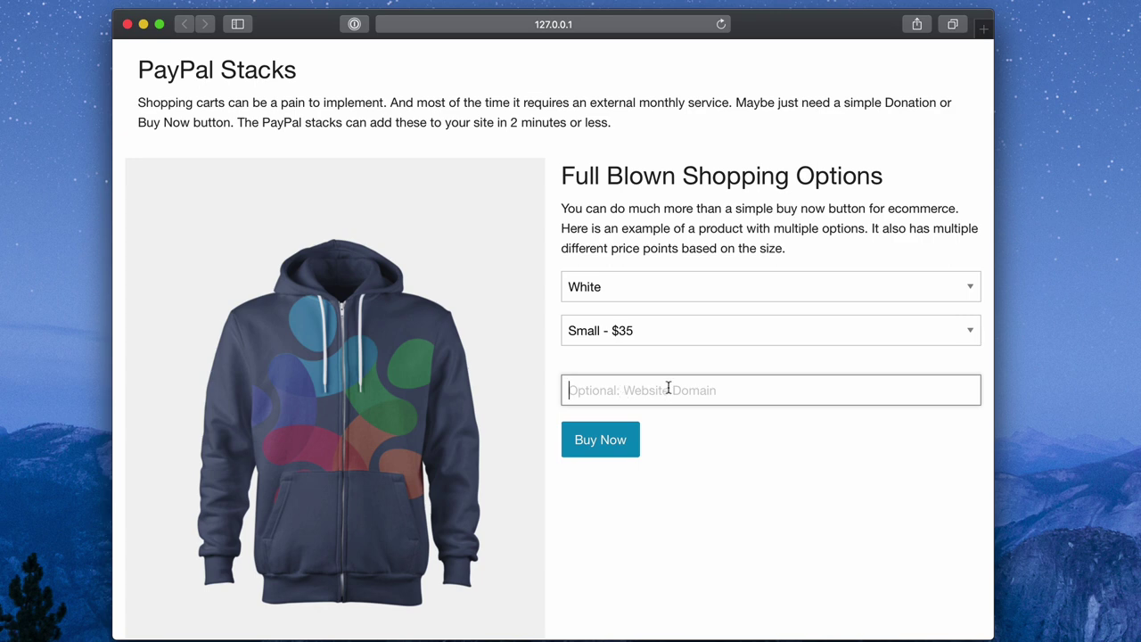
# Return to the page editor and review the settings of the Blue, Green, White and Purple options in the color Select Option.
pyautogui.click(651, 340)
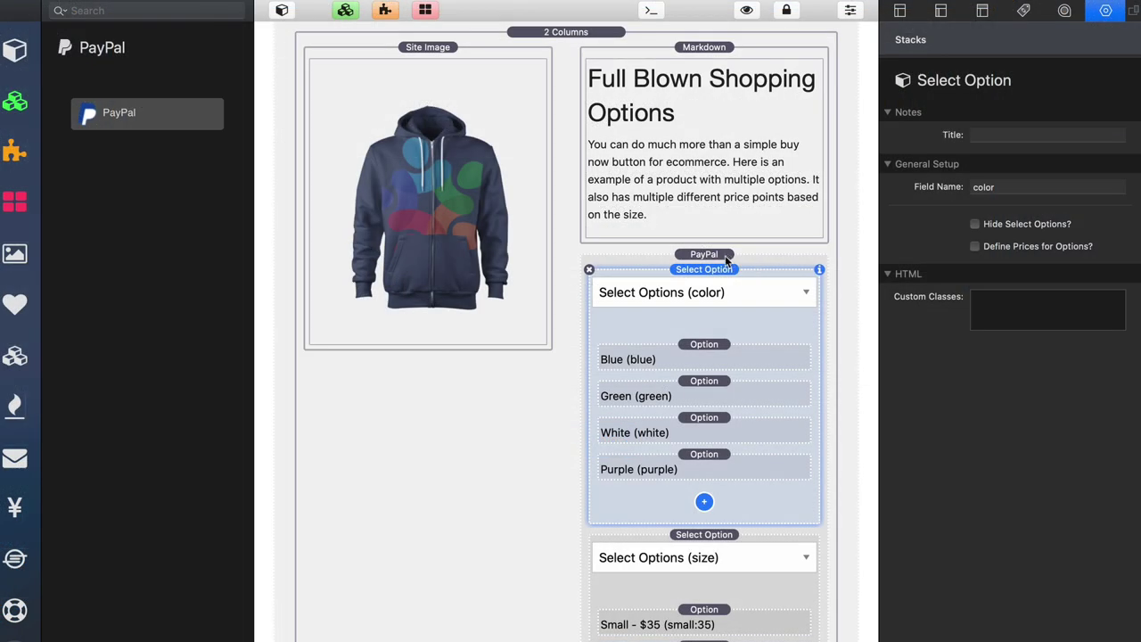
pyautogui.scroll(-2, 720, 284)
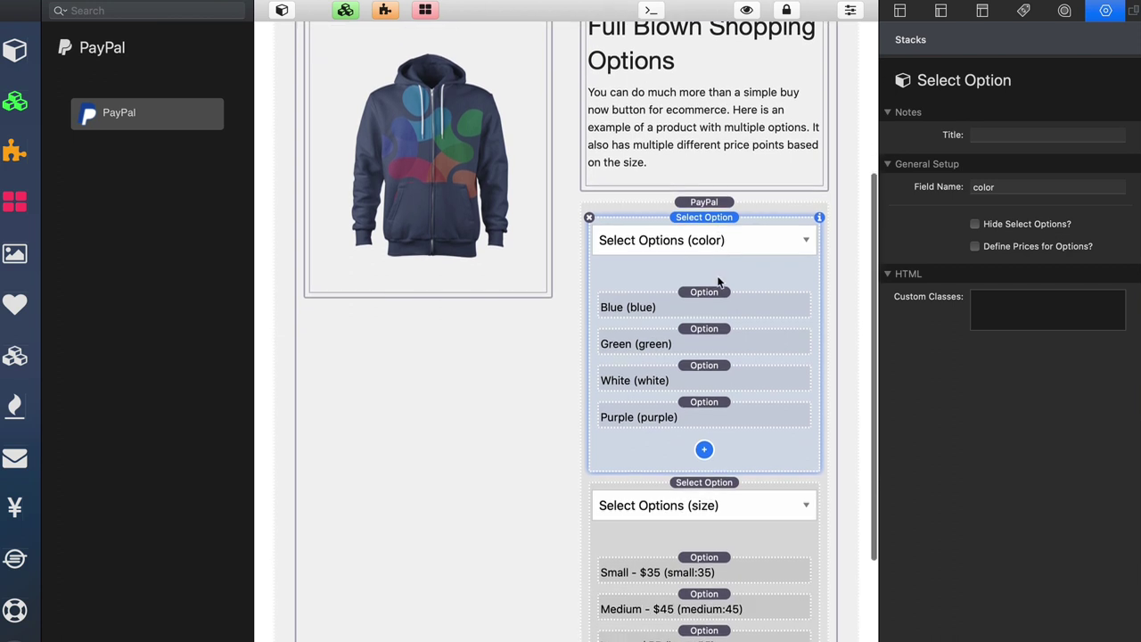
pyautogui.click(709, 296)
pyautogui.click(707, 334)
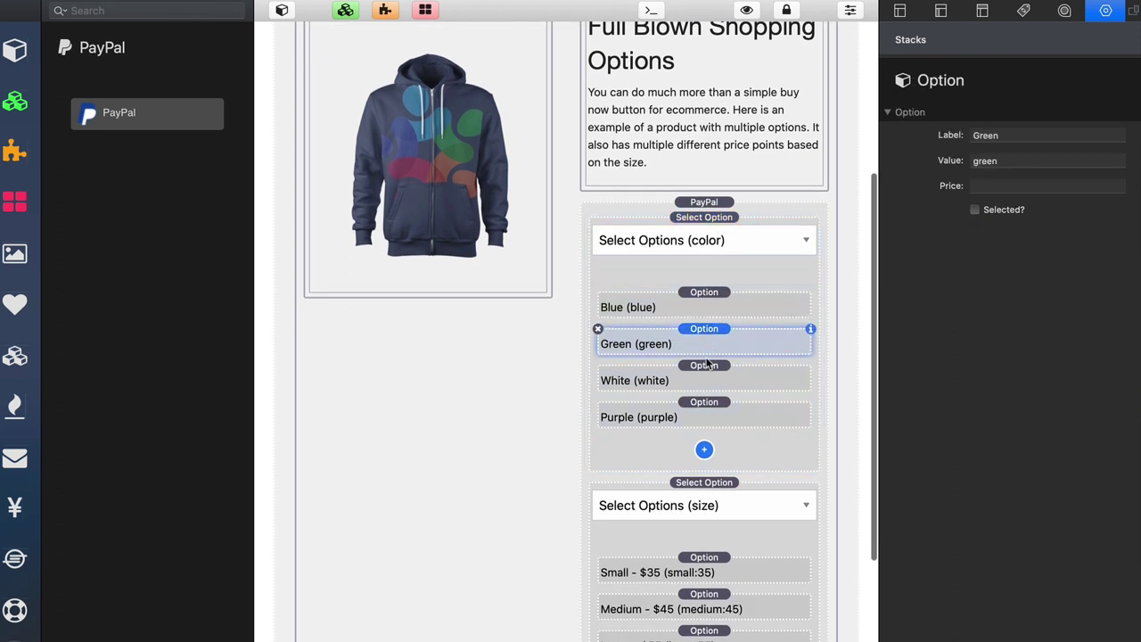
pyautogui.click(706, 369)
pyautogui.click(703, 408)
# Inspect the size Select Option's pricing setting and the label, value and price of its Small, Medium and Large options.
pyautogui.scroll(-5, 769, 413)
pyautogui.click(752, 330)
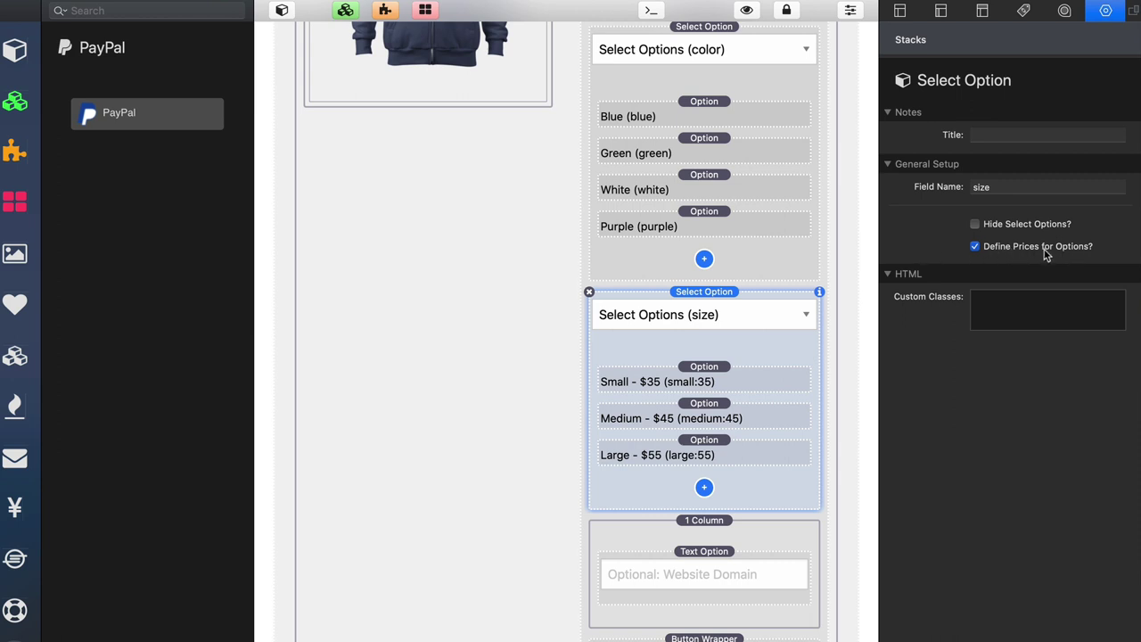
pyautogui.click(707, 376)
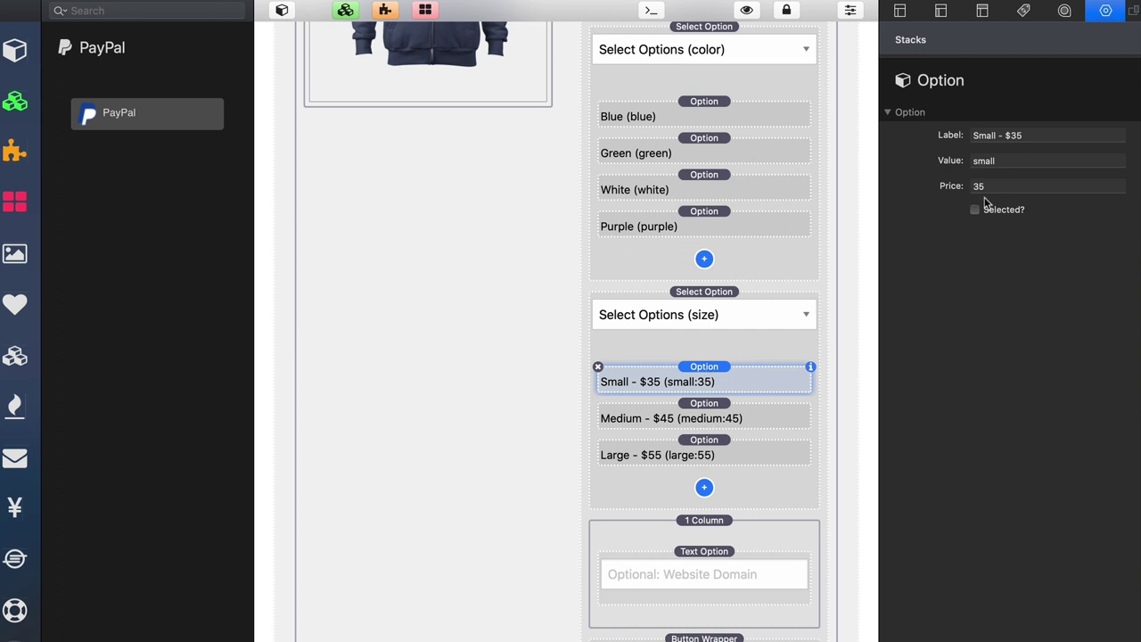
pyautogui.click(731, 420)
pyautogui.click(727, 454)
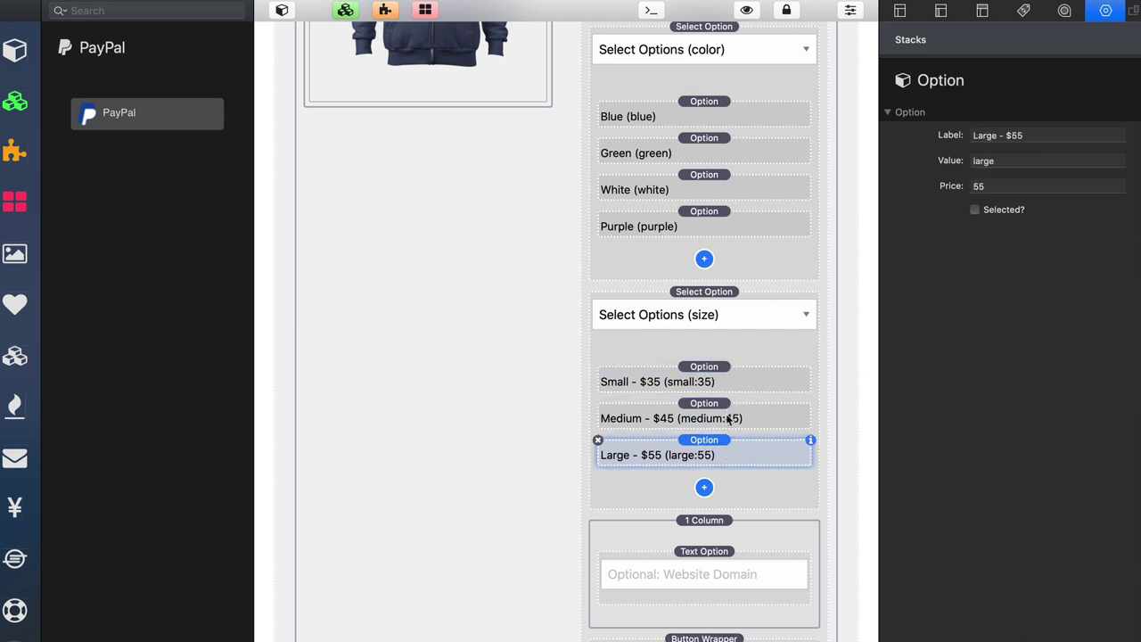
pyautogui.click(717, 319)
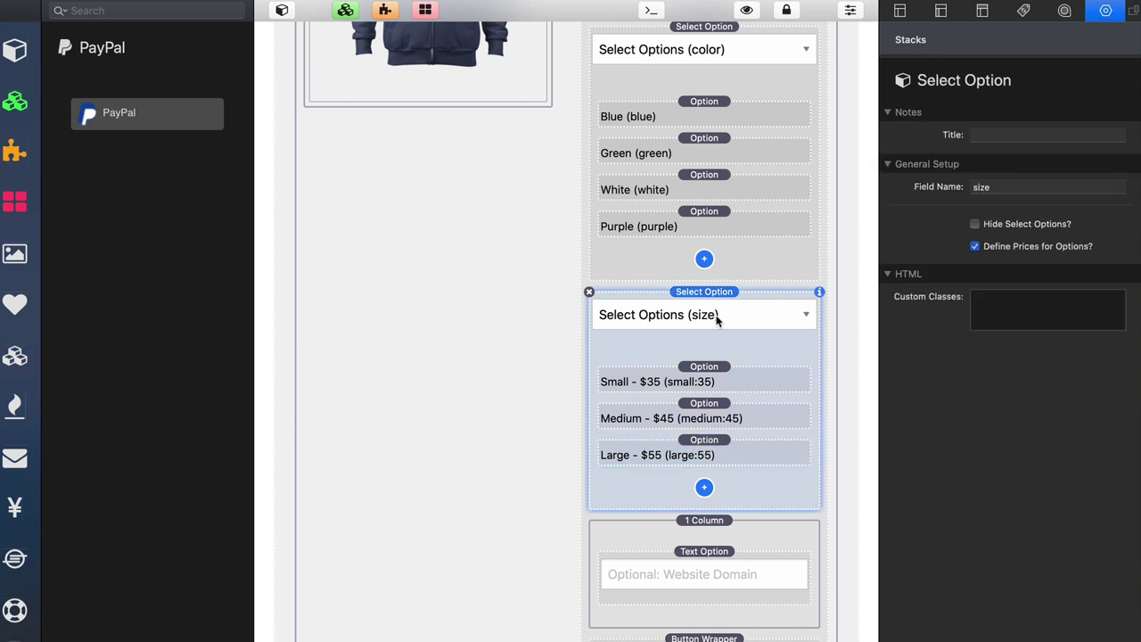
pyautogui.click(701, 381)
pyautogui.click(699, 403)
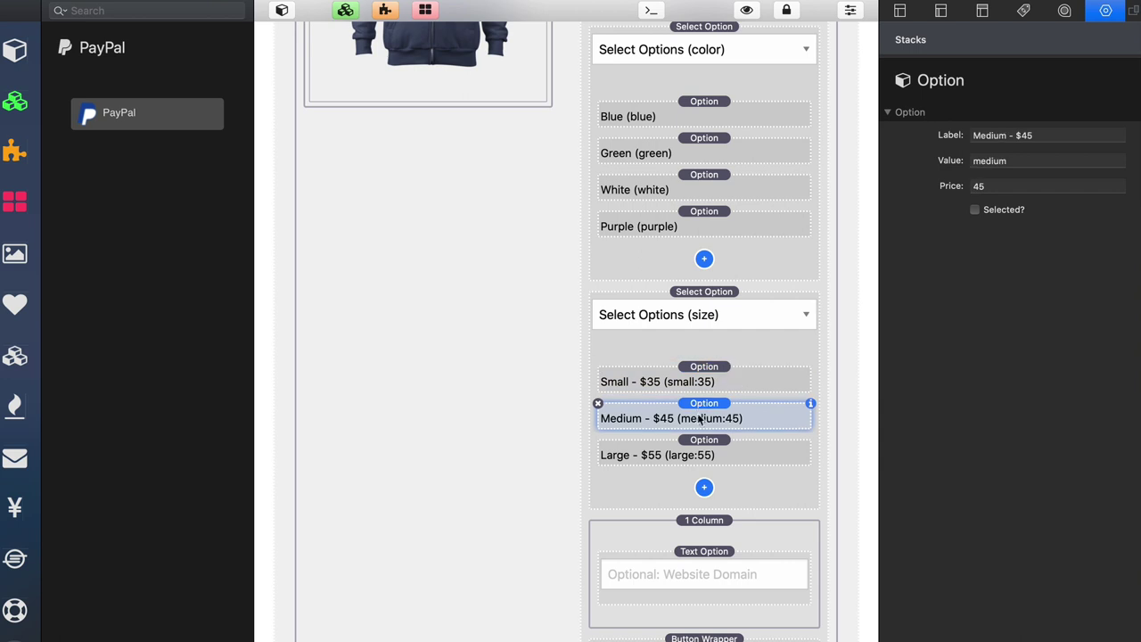
pyautogui.click(695, 453)
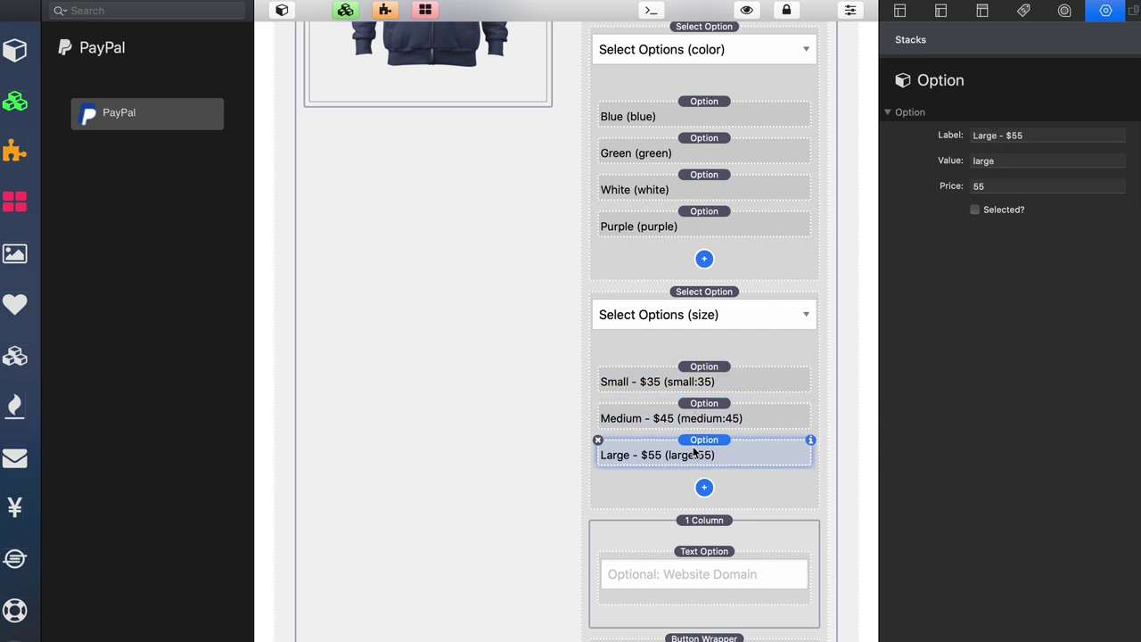
# Examine the settings of the website domain Text Option and the stacks that follow it.
pyautogui.click(687, 548)
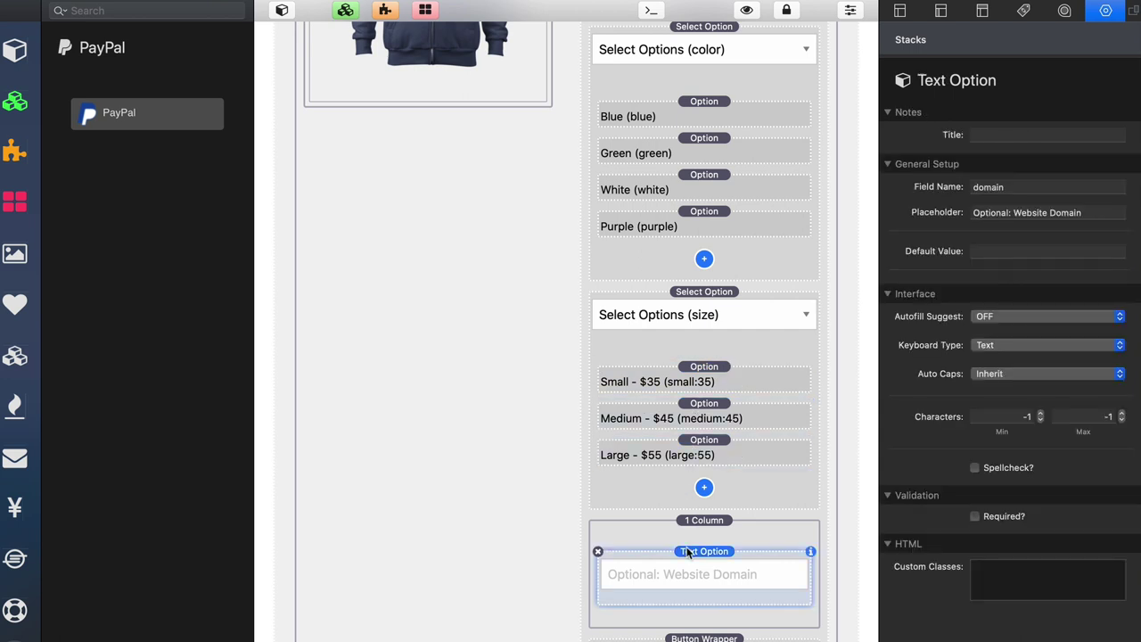
pyautogui.scroll(-3, 686, 546)
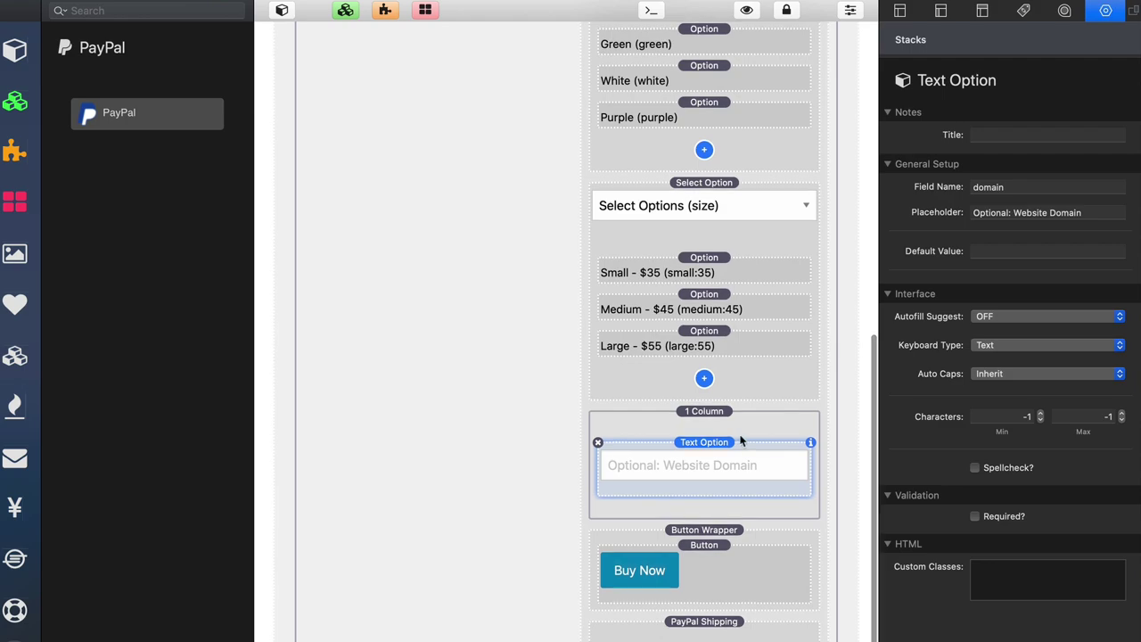